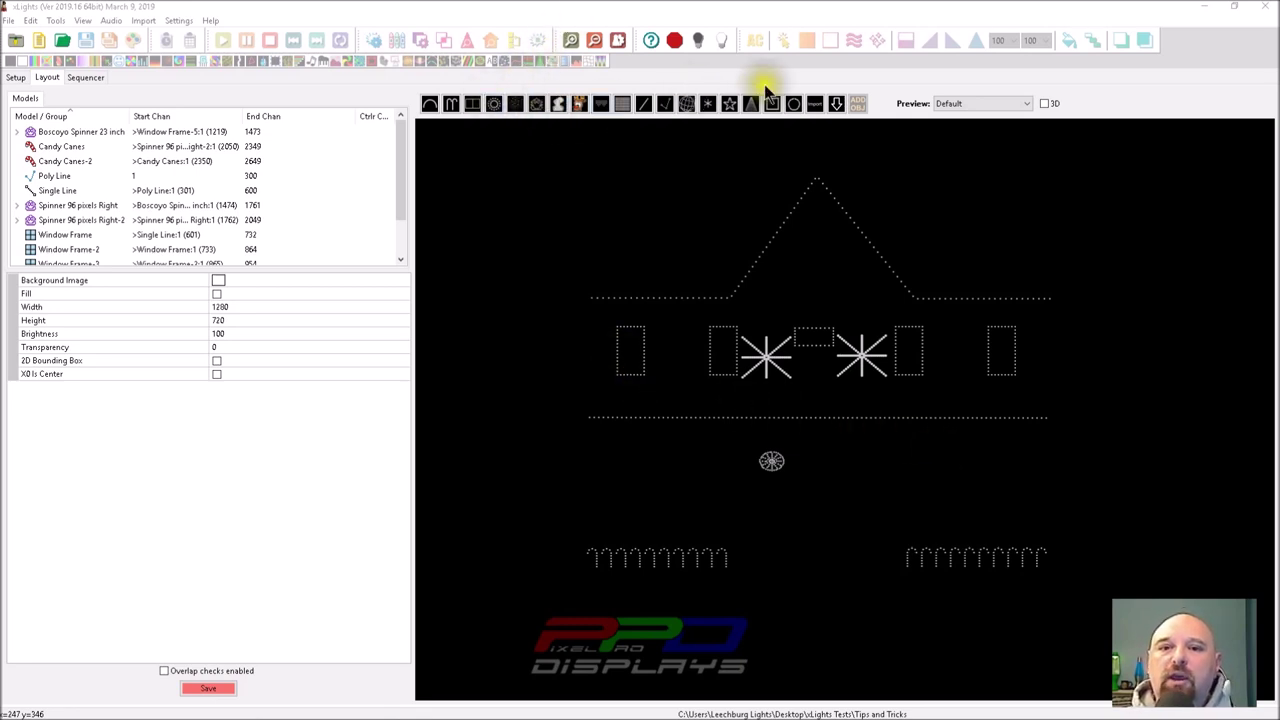
- Arm the Icicles model tool from the Layout tab's model toolbar
left_click(601, 104)
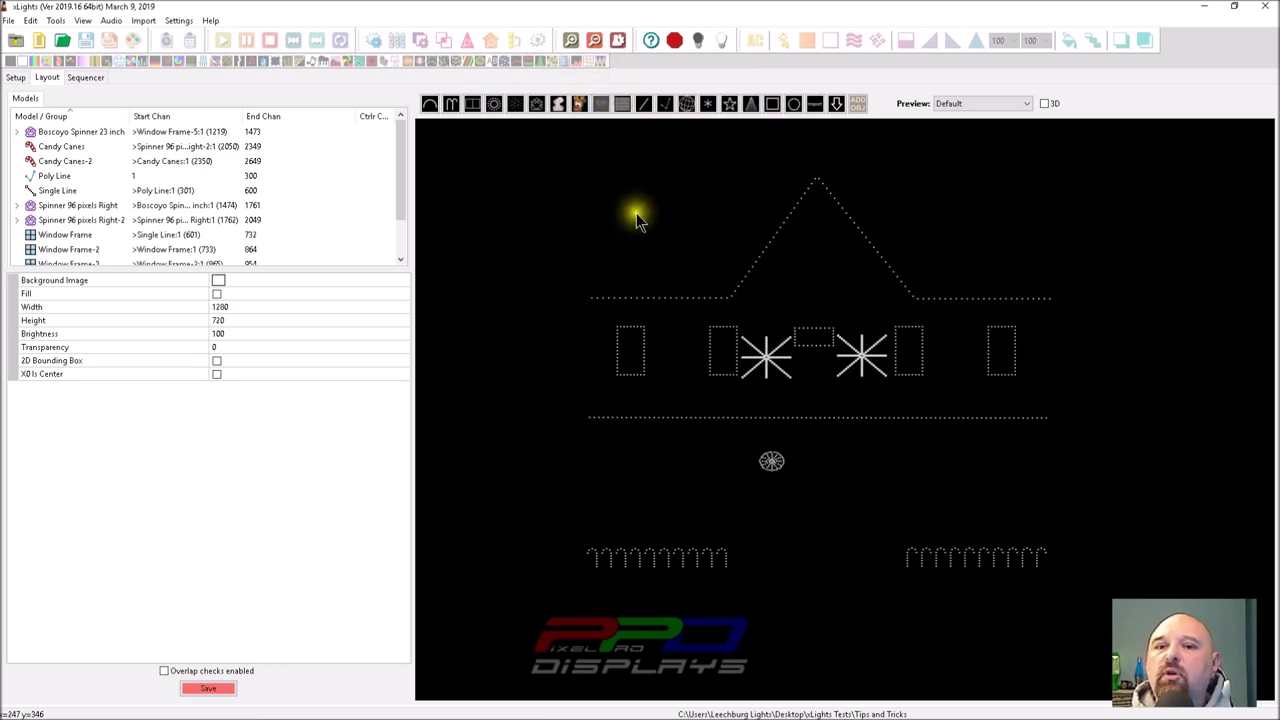
- Draw an Icicles model (80 nodes, 3,4,5,4 drops) just under the lower roofline
left_click_drag(756, 425, 905, 425)
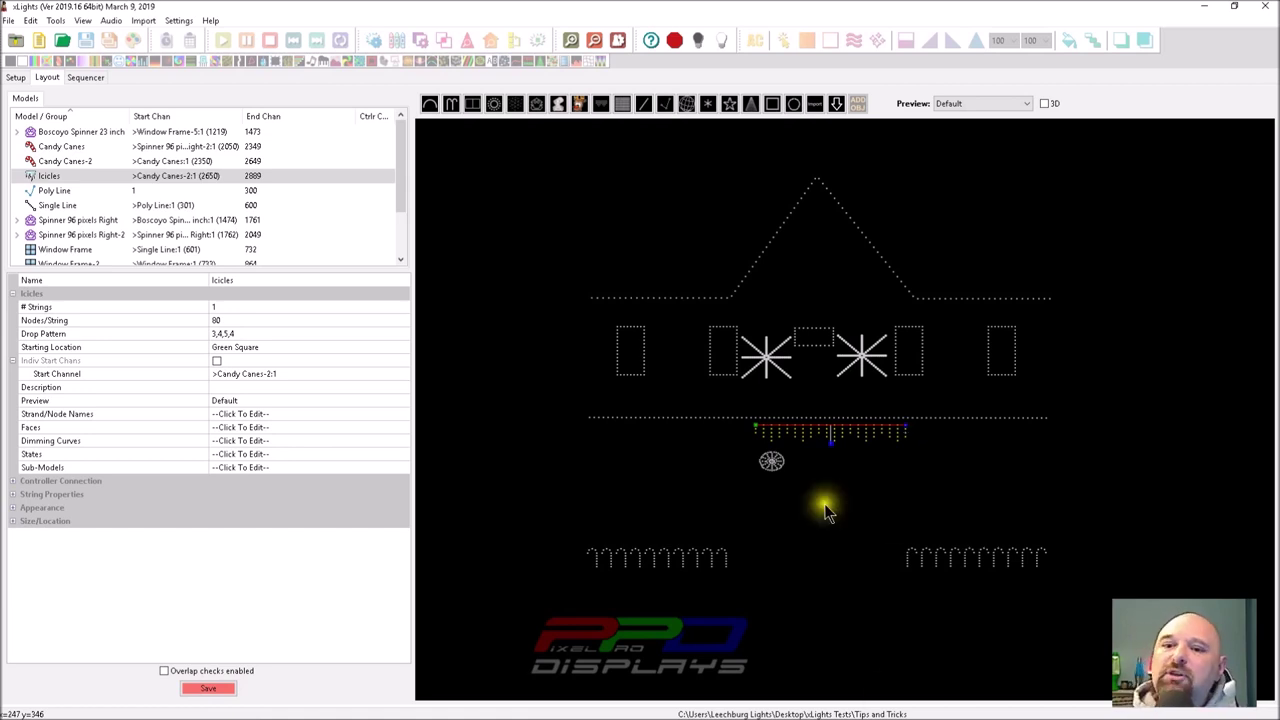
- Nudge the Icicles model left then right to align it under the lower roofline, zooming in
left_click_drag(837, 437, 792, 440)
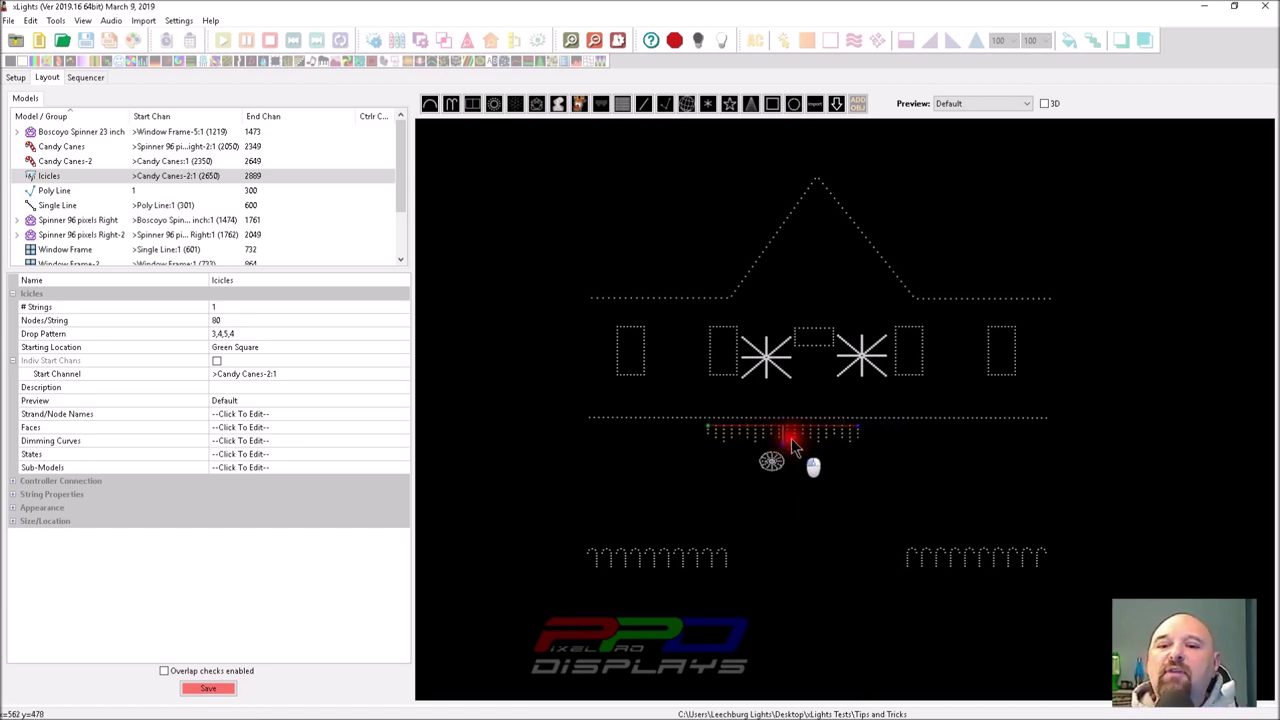
scroll(791, 438, "up", 3)
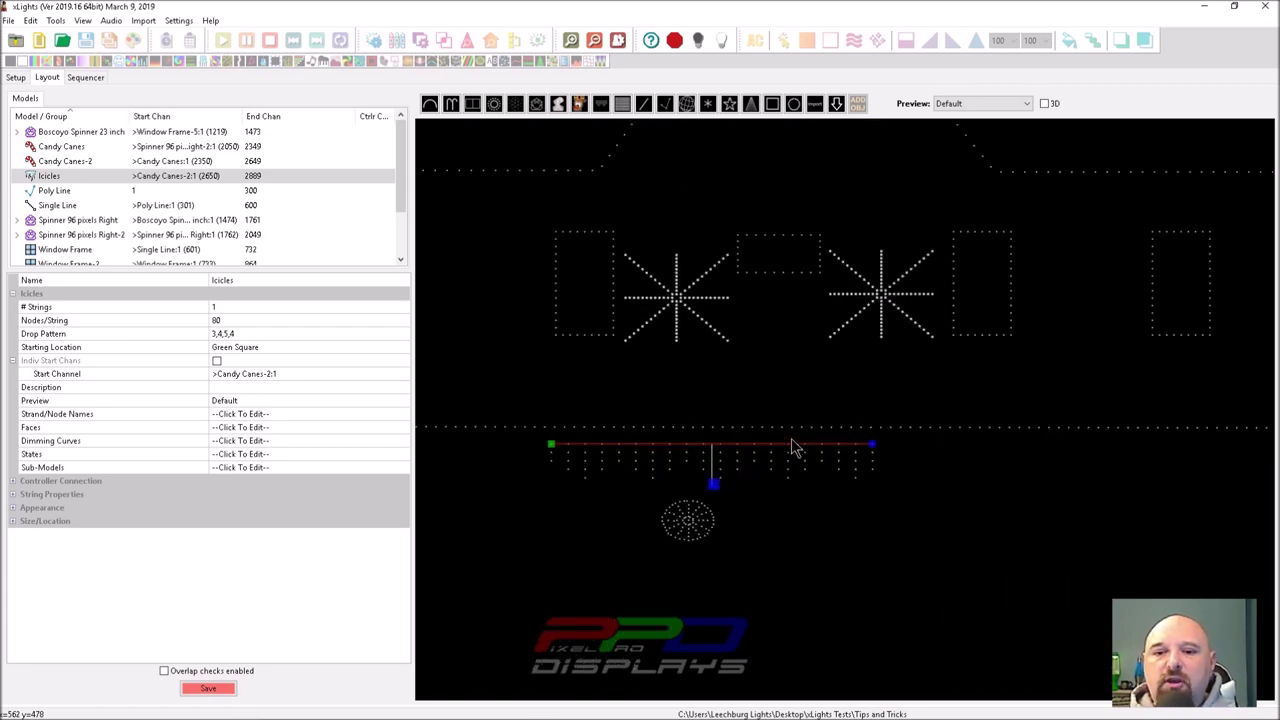
left_click(727, 461)
left_click_drag(727, 461, 766, 457)
scroll(766, 457, "up", 1)
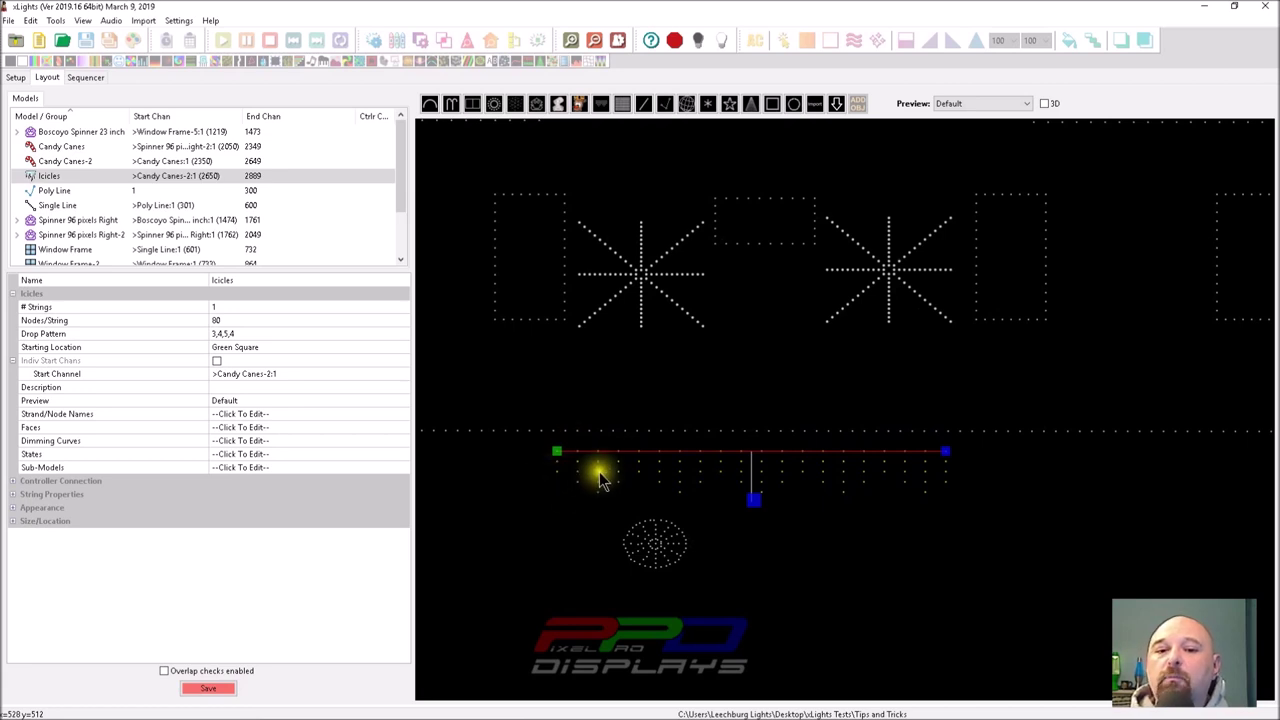
- Set the Icicles model's Nodes/String to 56
left_click(228, 334)
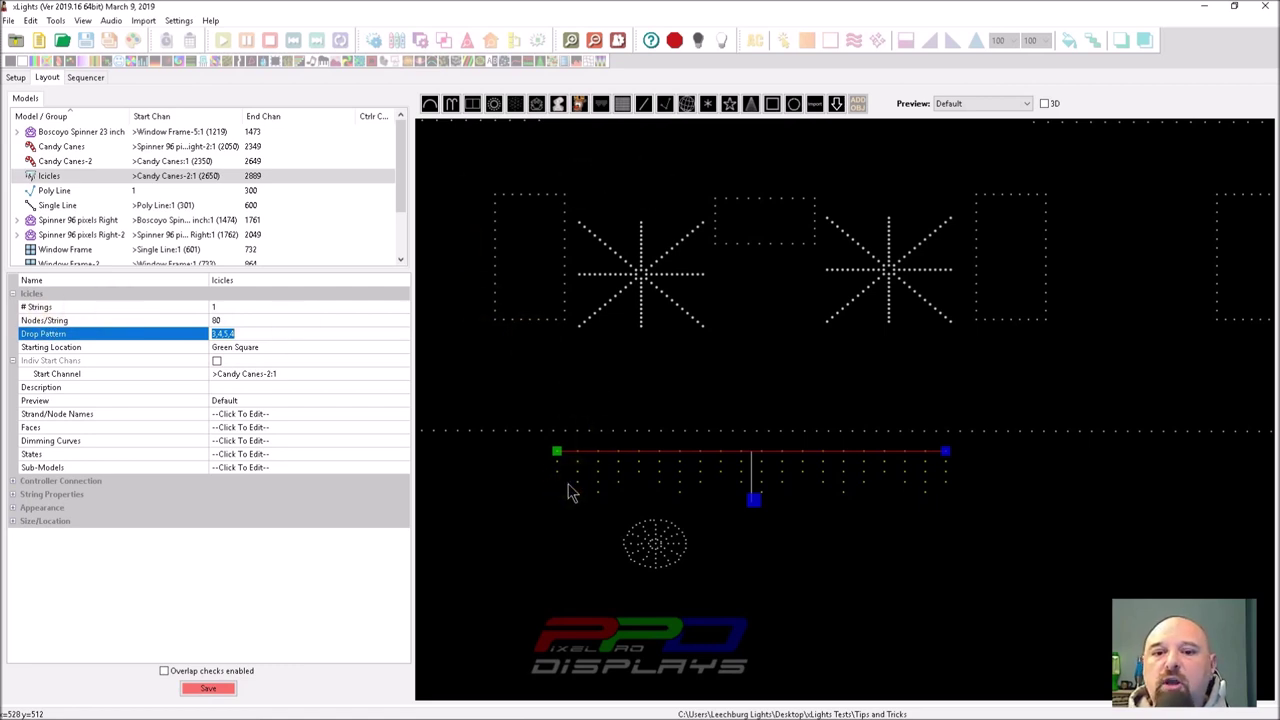
left_click(225, 320)
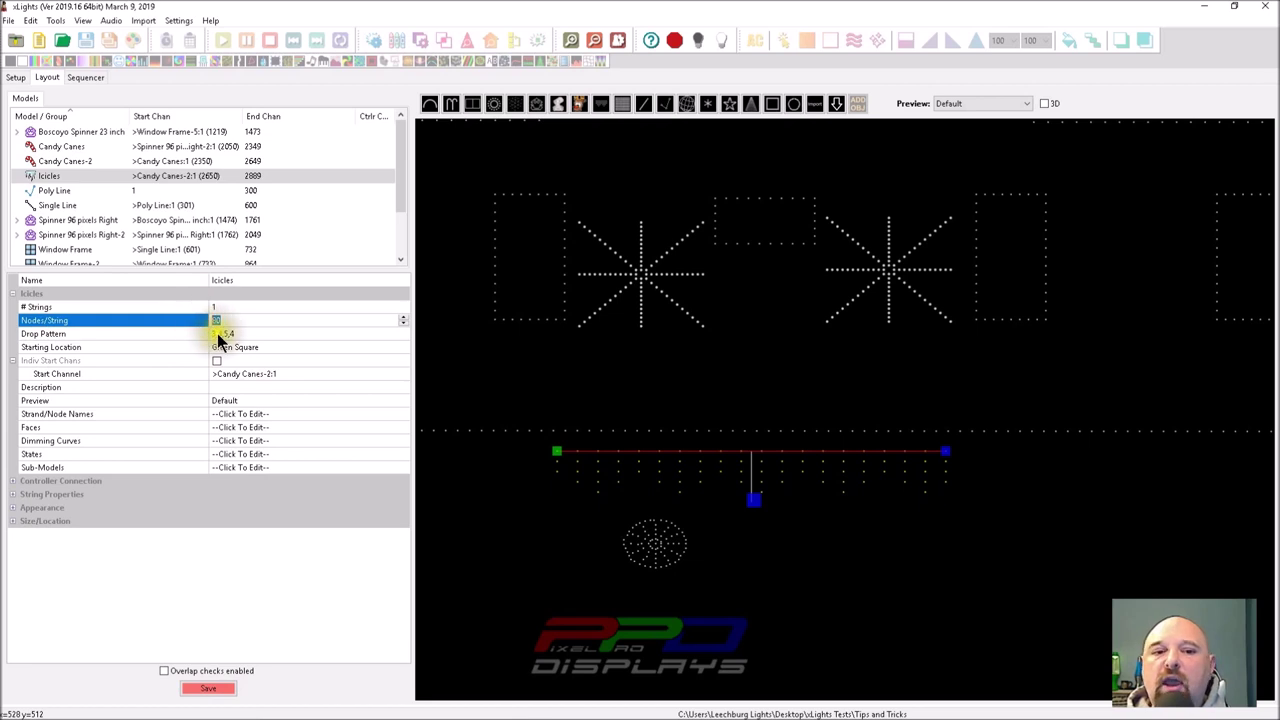
type("56")
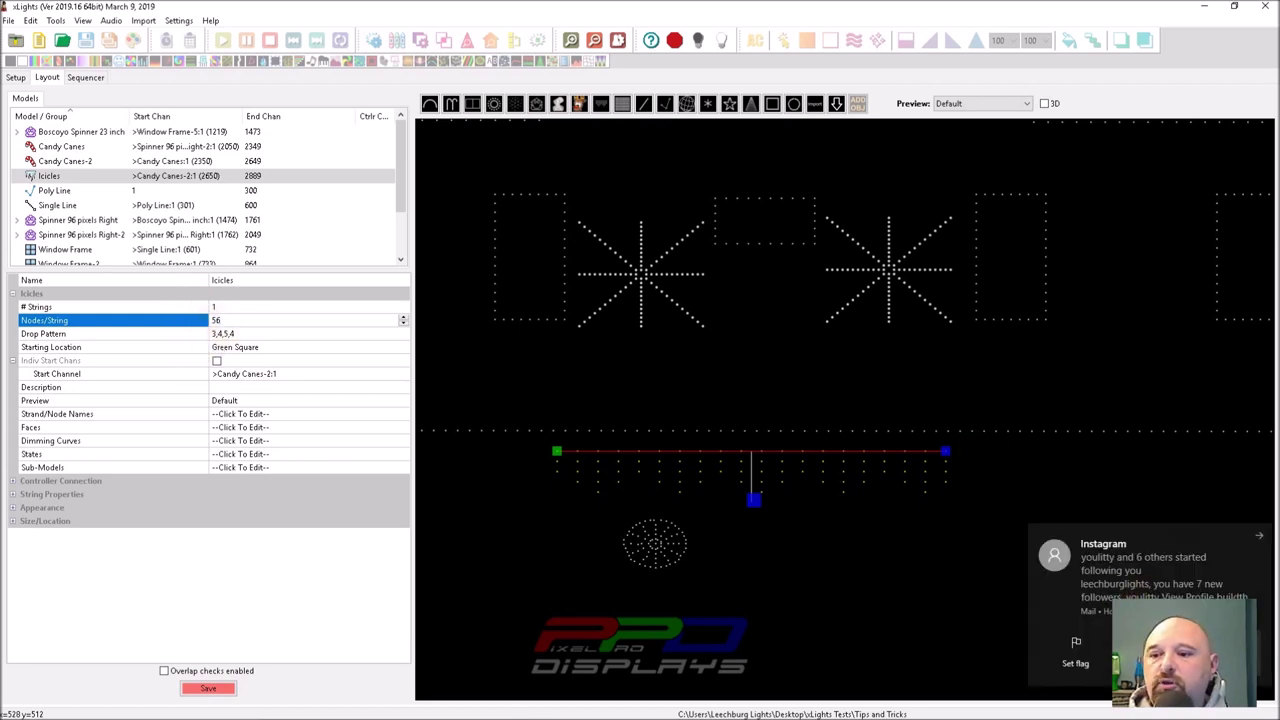
key("Return")
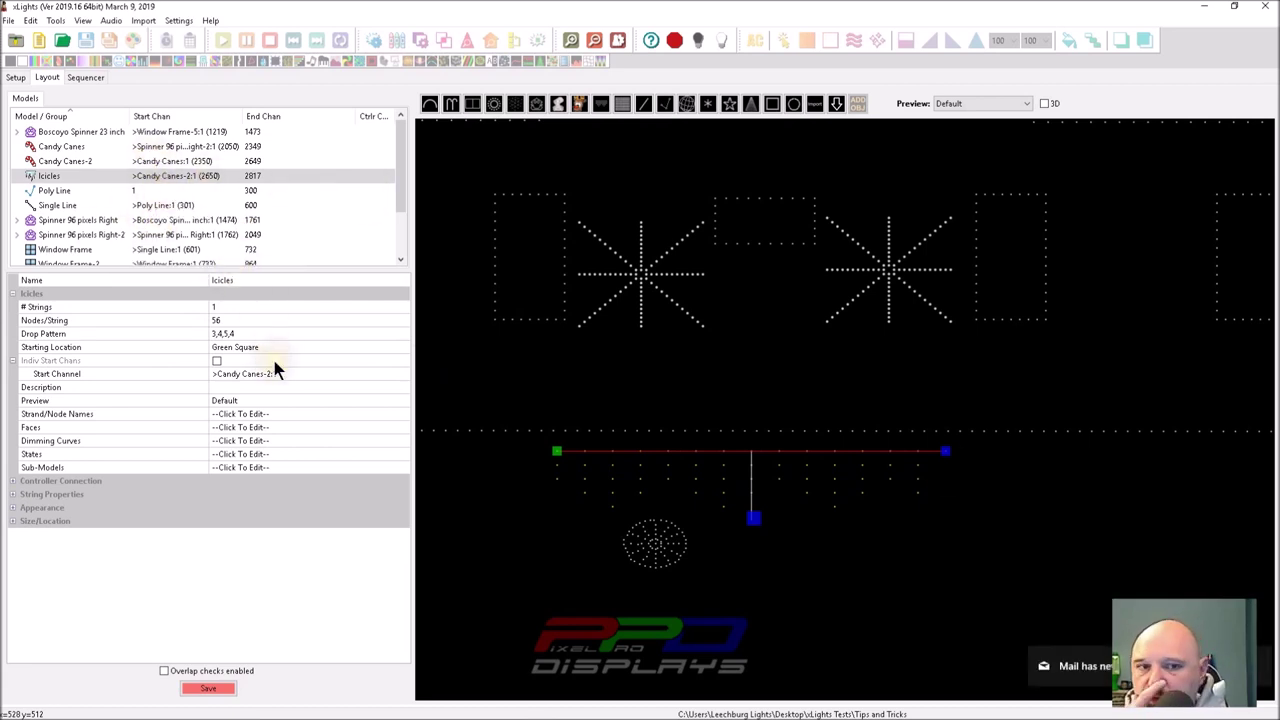
- Change the drop pattern to 7 and drag the drop handle up for shorter, even drops
left_click(231, 320)
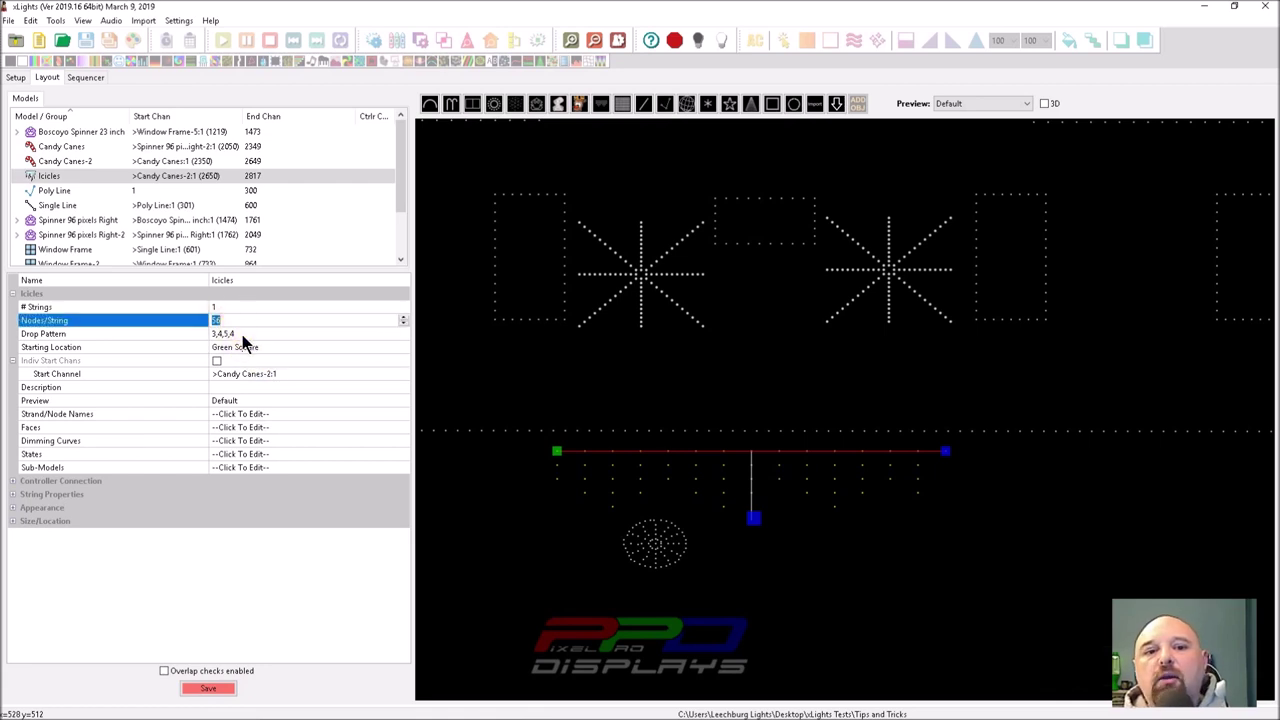
left_click(151, 332)
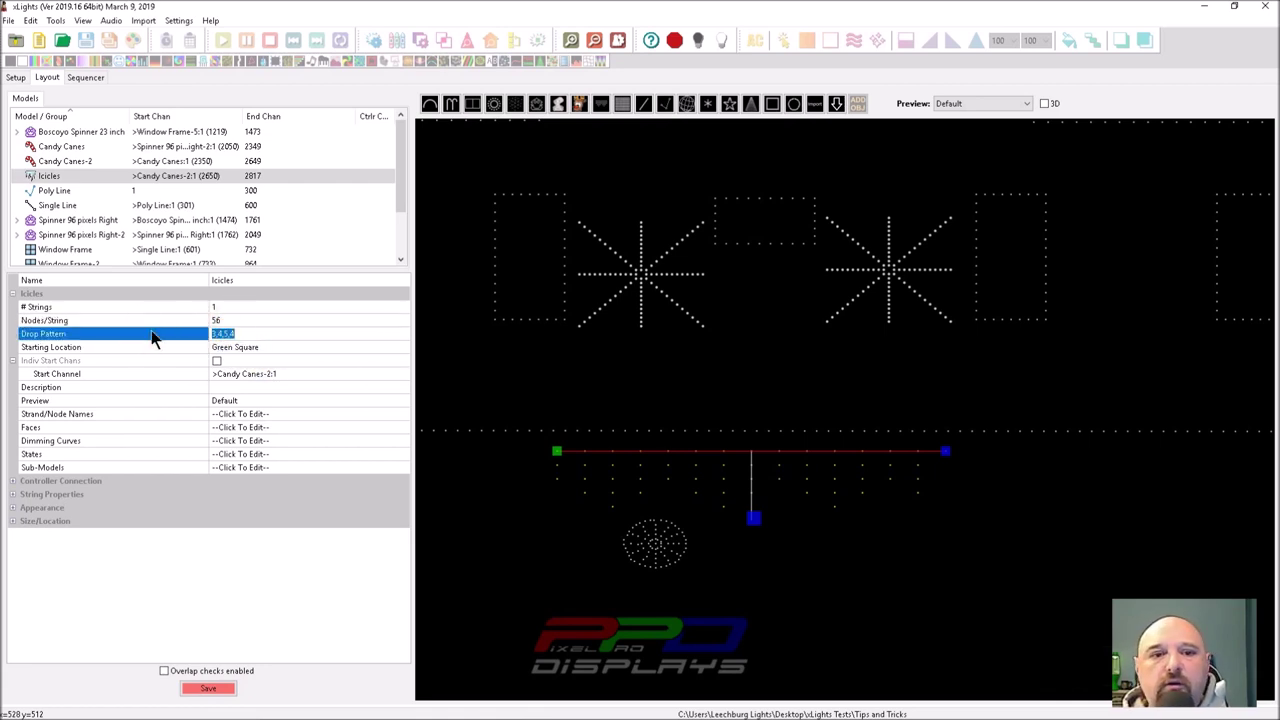
type("7")
left_click(222, 309)
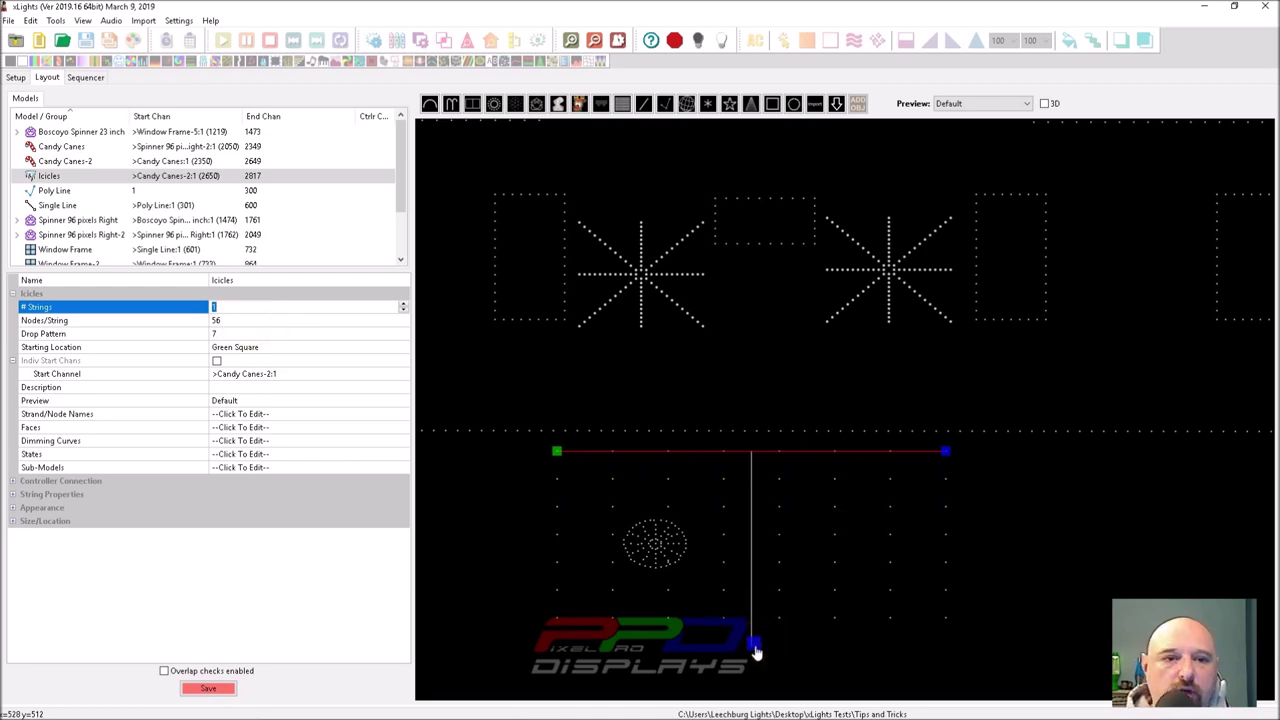
left_click_drag(756, 652, 756, 497)
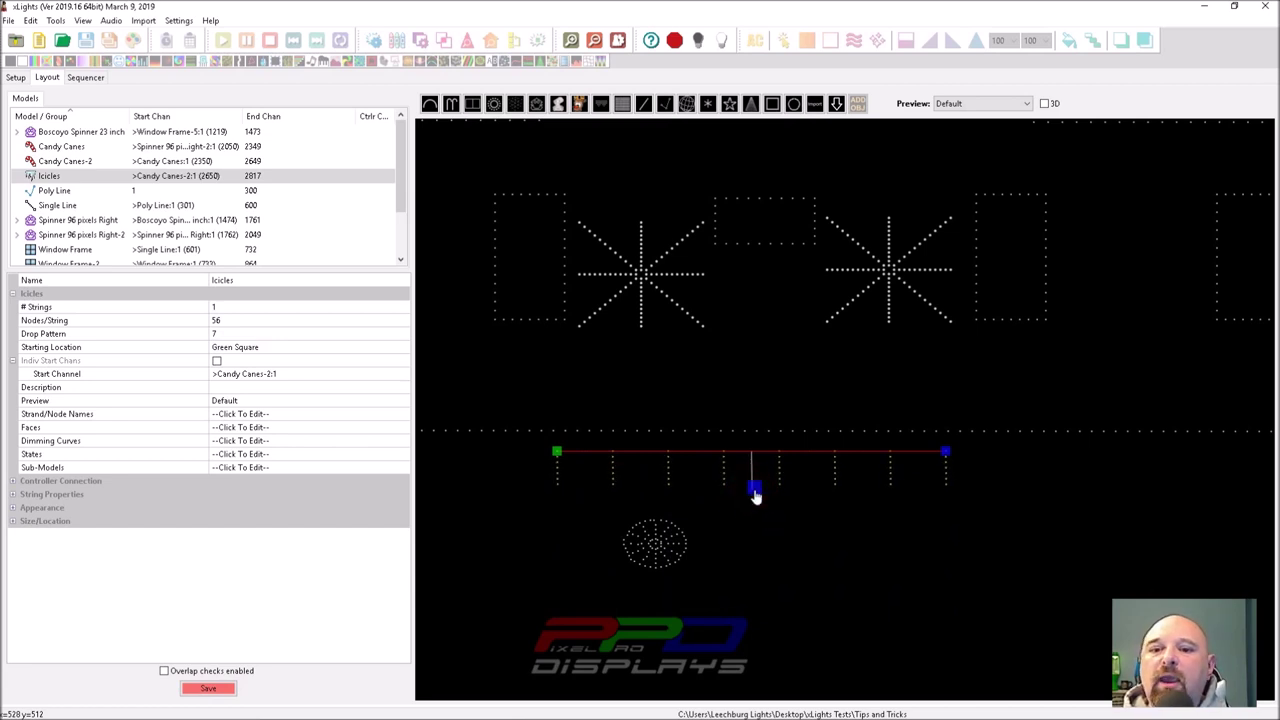
left_click(755, 492)
left_click(720, 485)
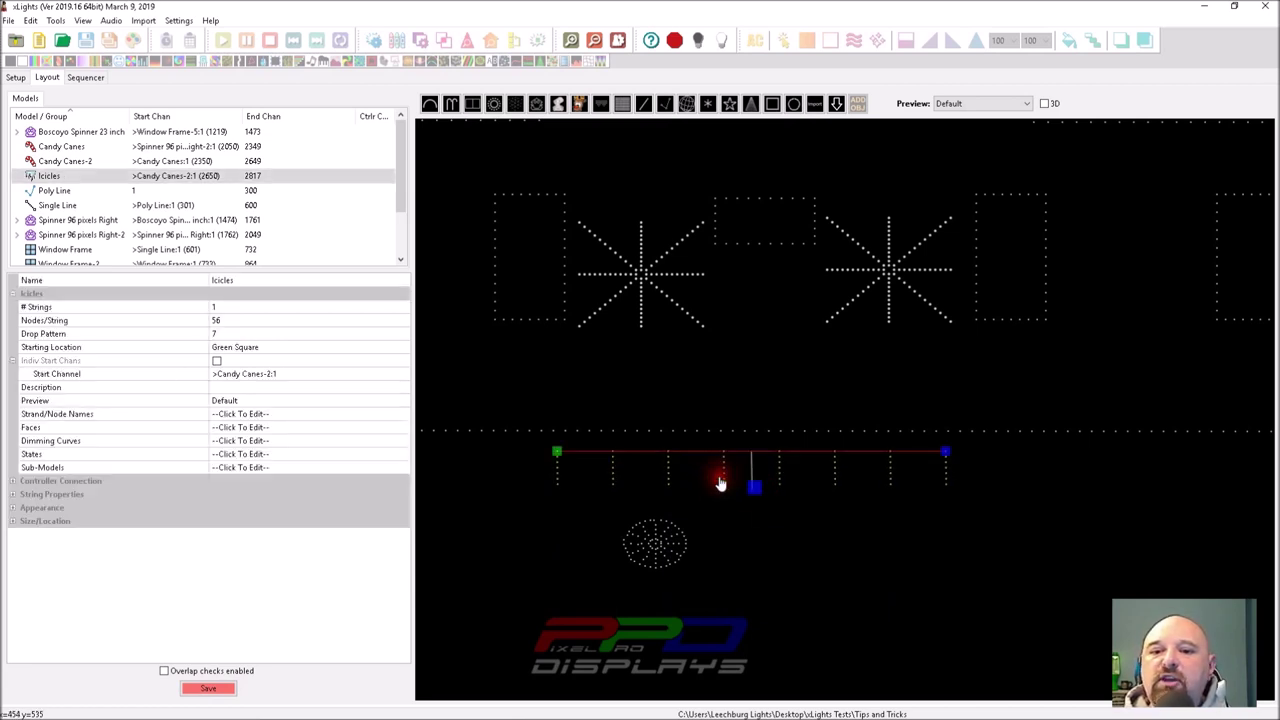
left_click(747, 453)
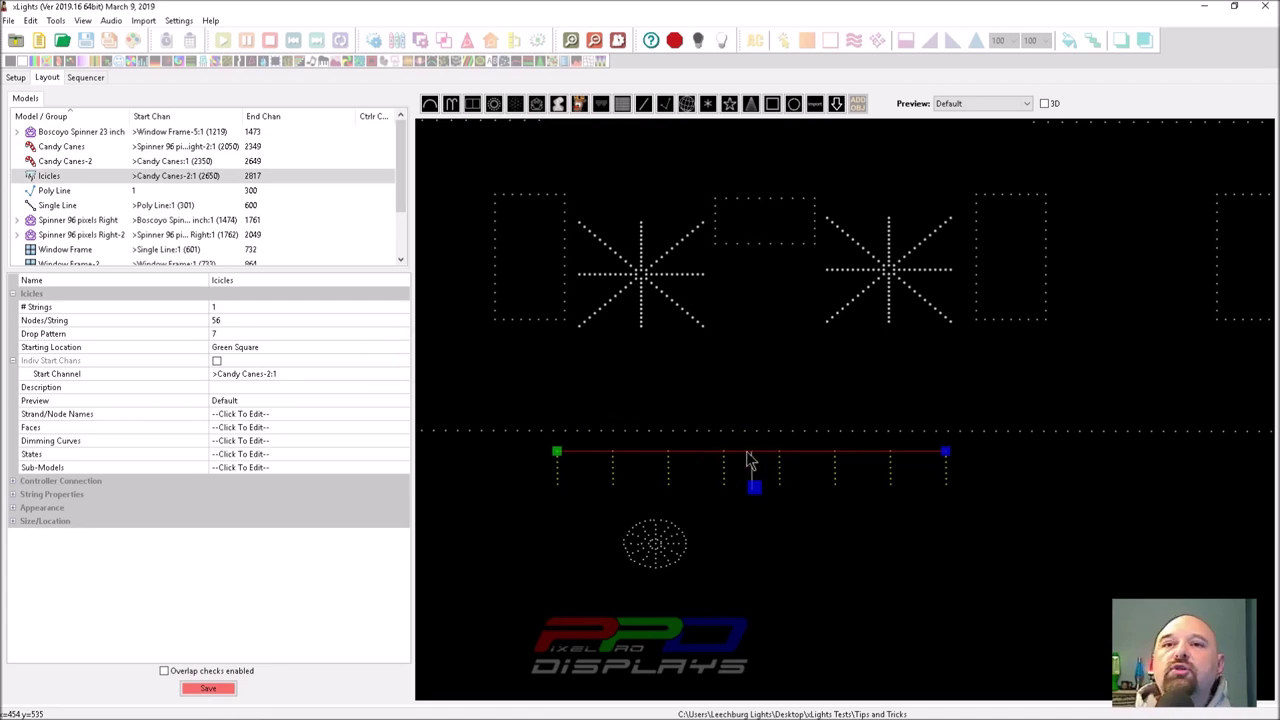
left_click(572, 480)
left_click(564, 457)
left_click(558, 455)
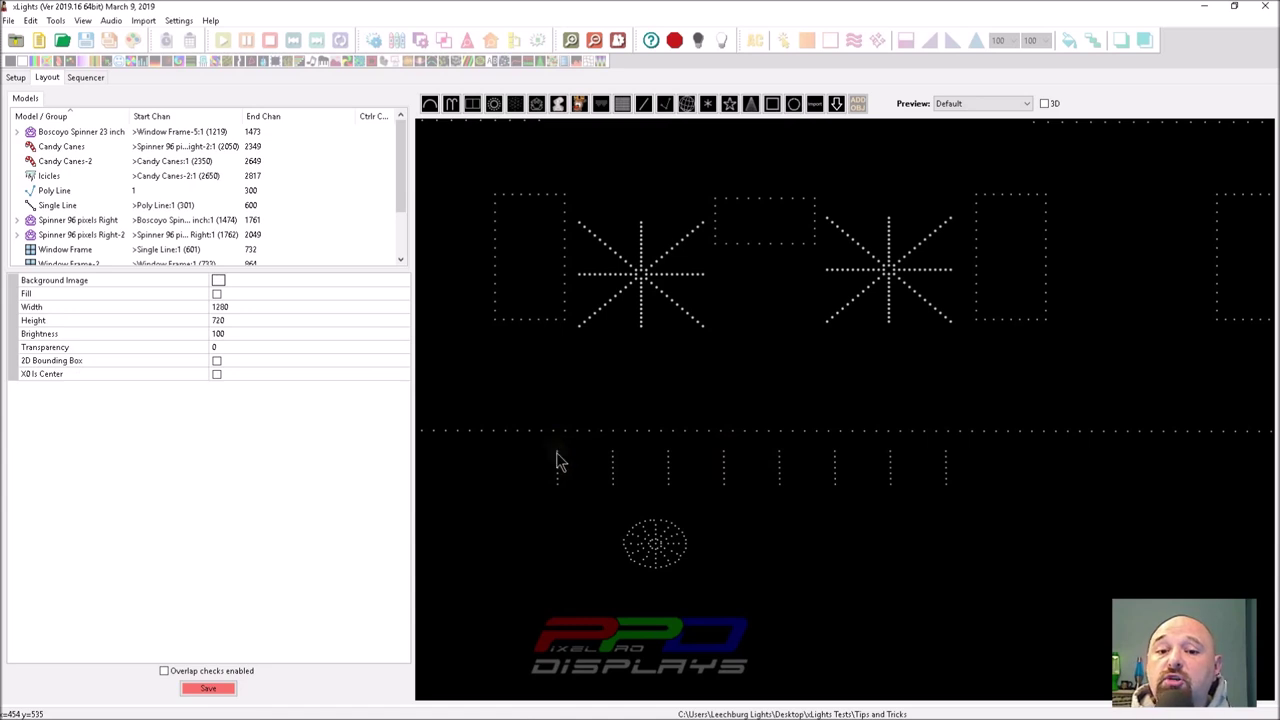
left_click(557, 460)
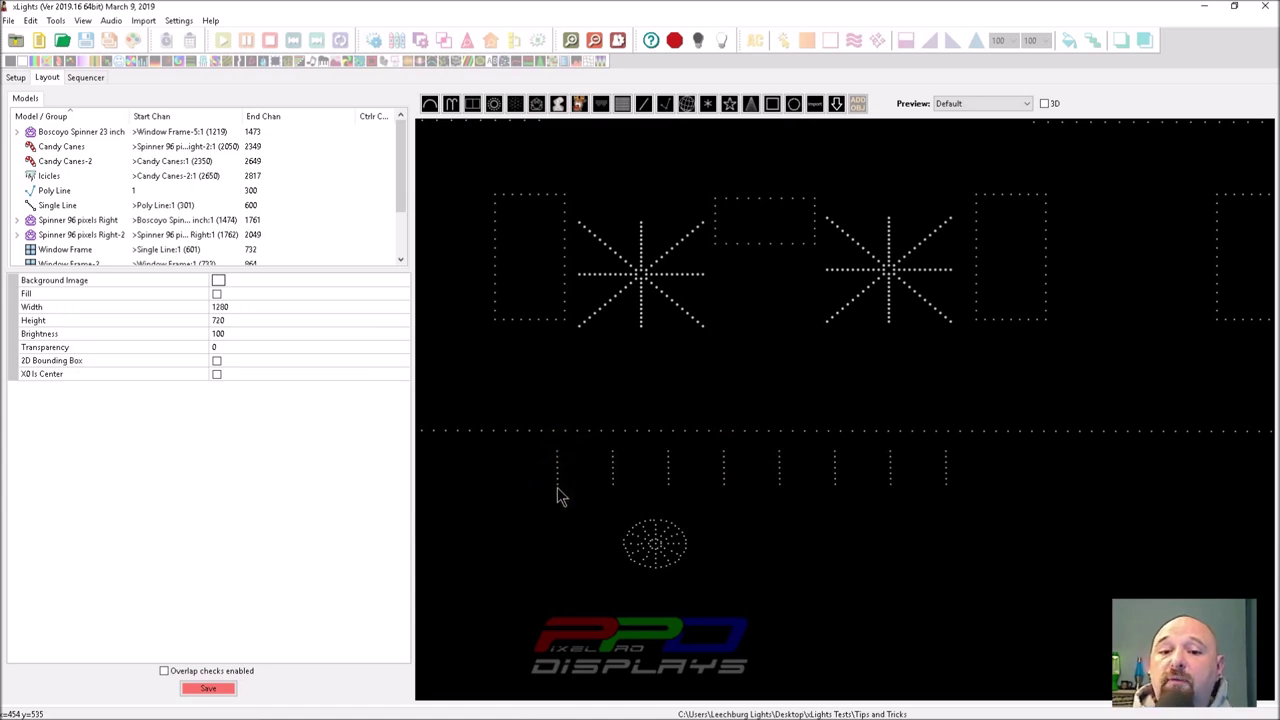
left_click(600, 458)
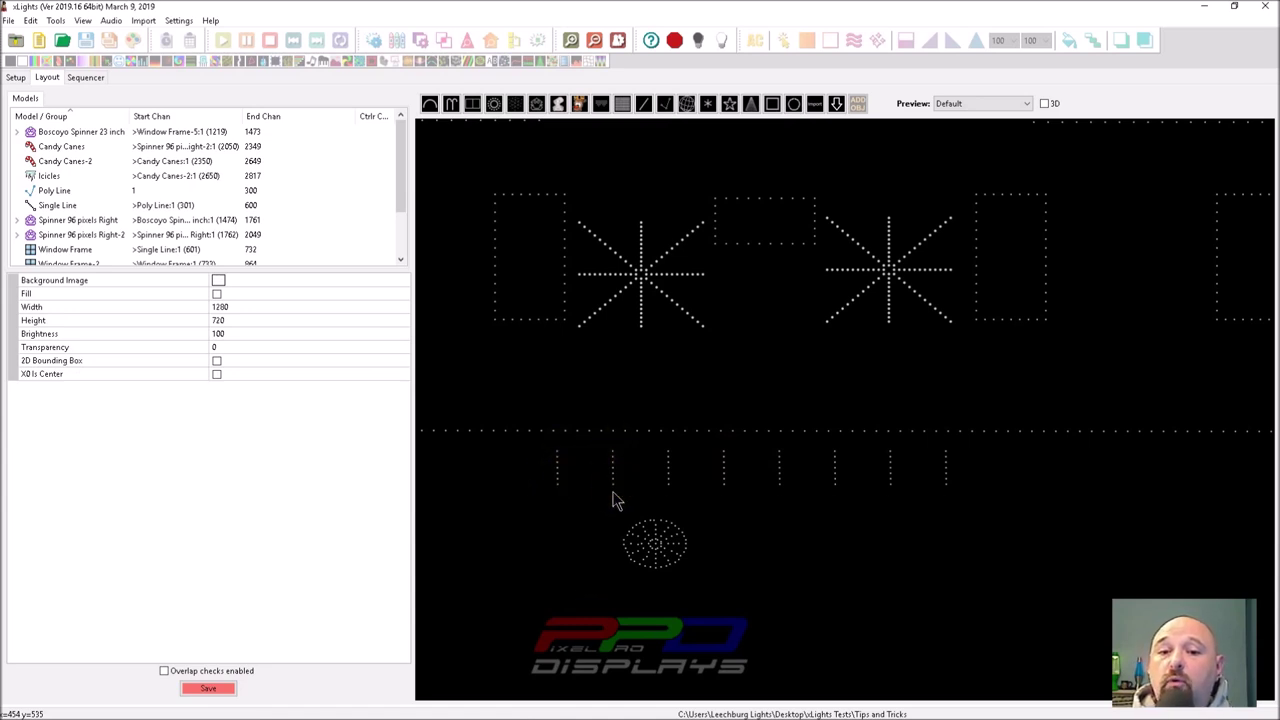
left_click(612, 486)
left_click(614, 492)
left_click(675, 441)
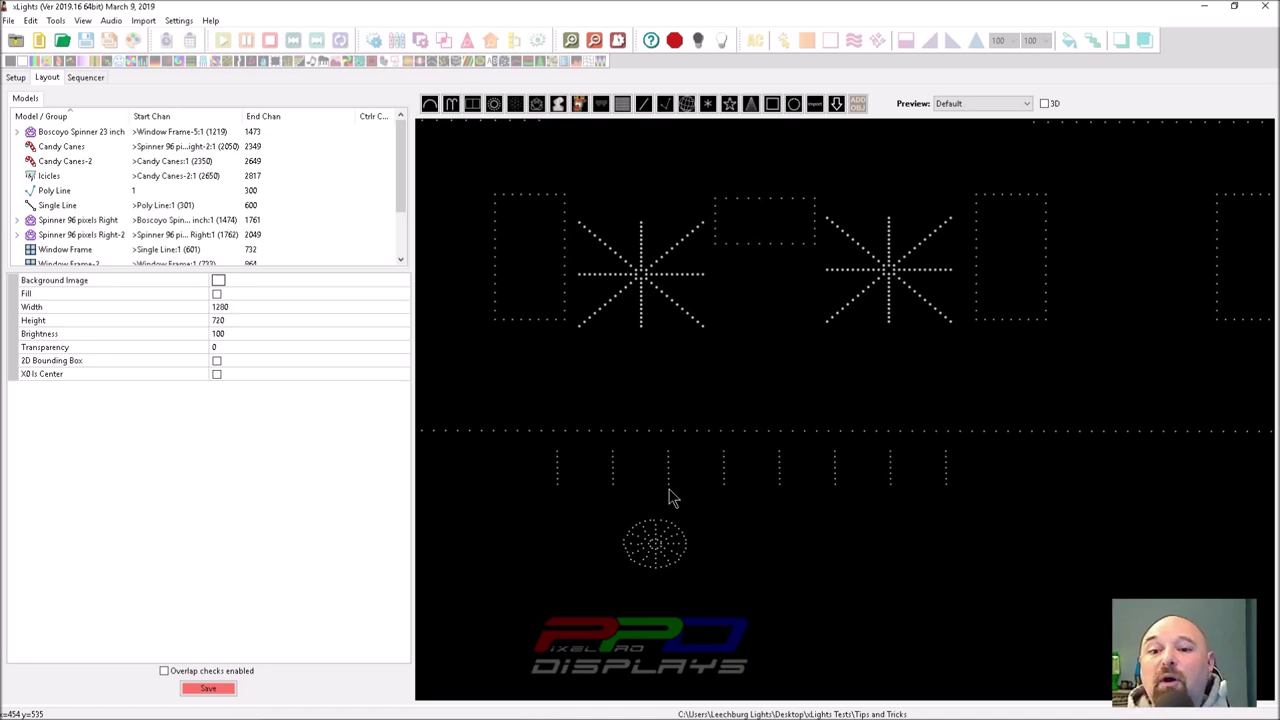
left_click(710, 466)
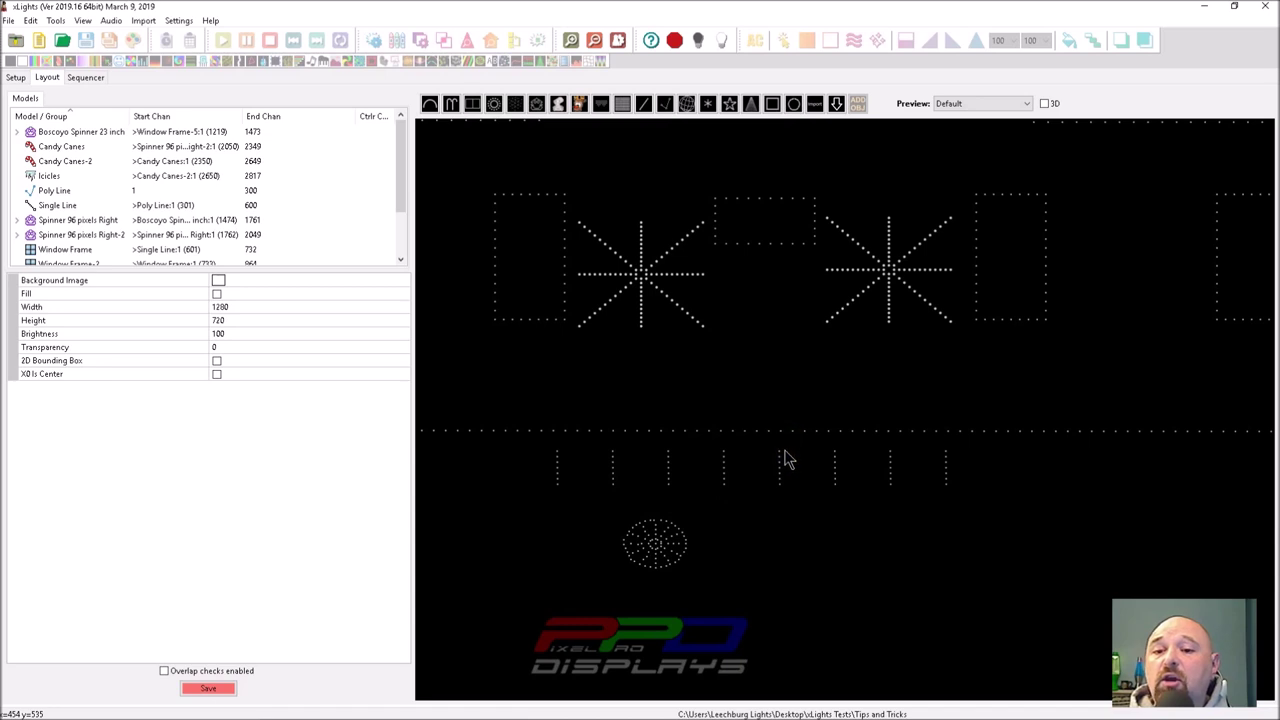
left_click(778, 487)
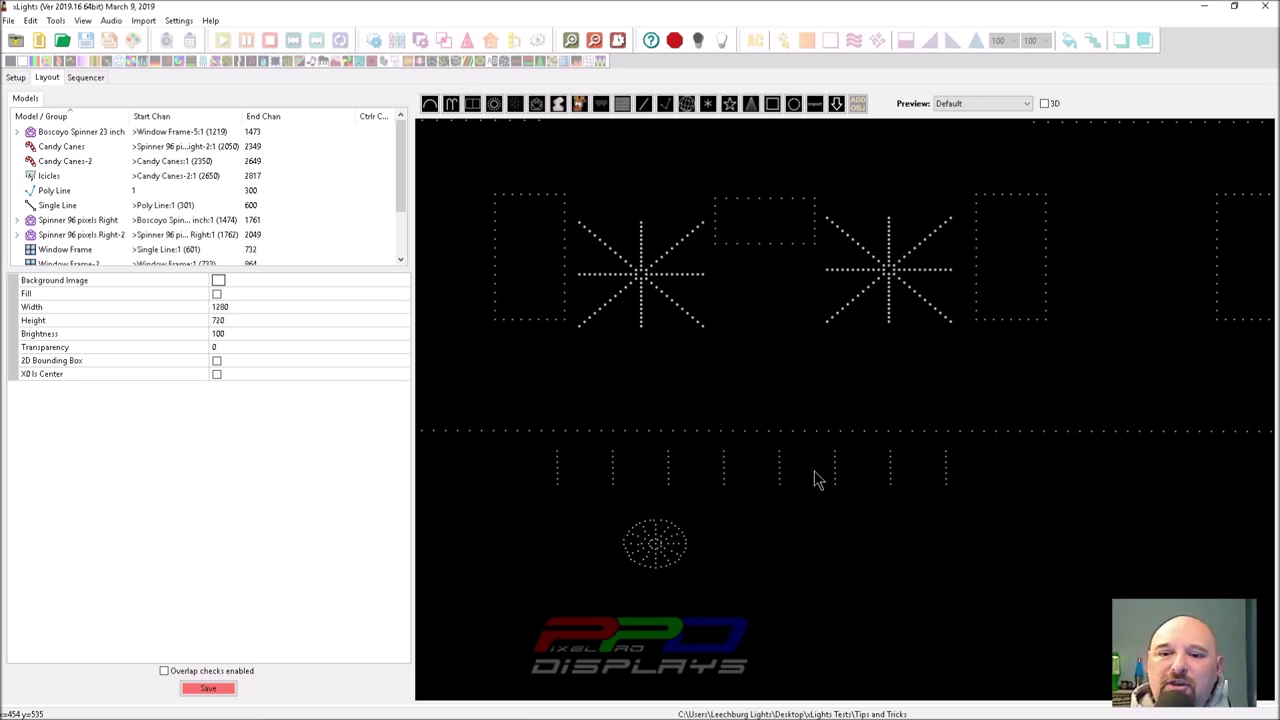
right_click(748, 478)
- Inspect the Icicles Node Layout (n1–n56 in 7-node drops) in an enlarged window, then close it
left_click(746, 481)
right_click(722, 480)
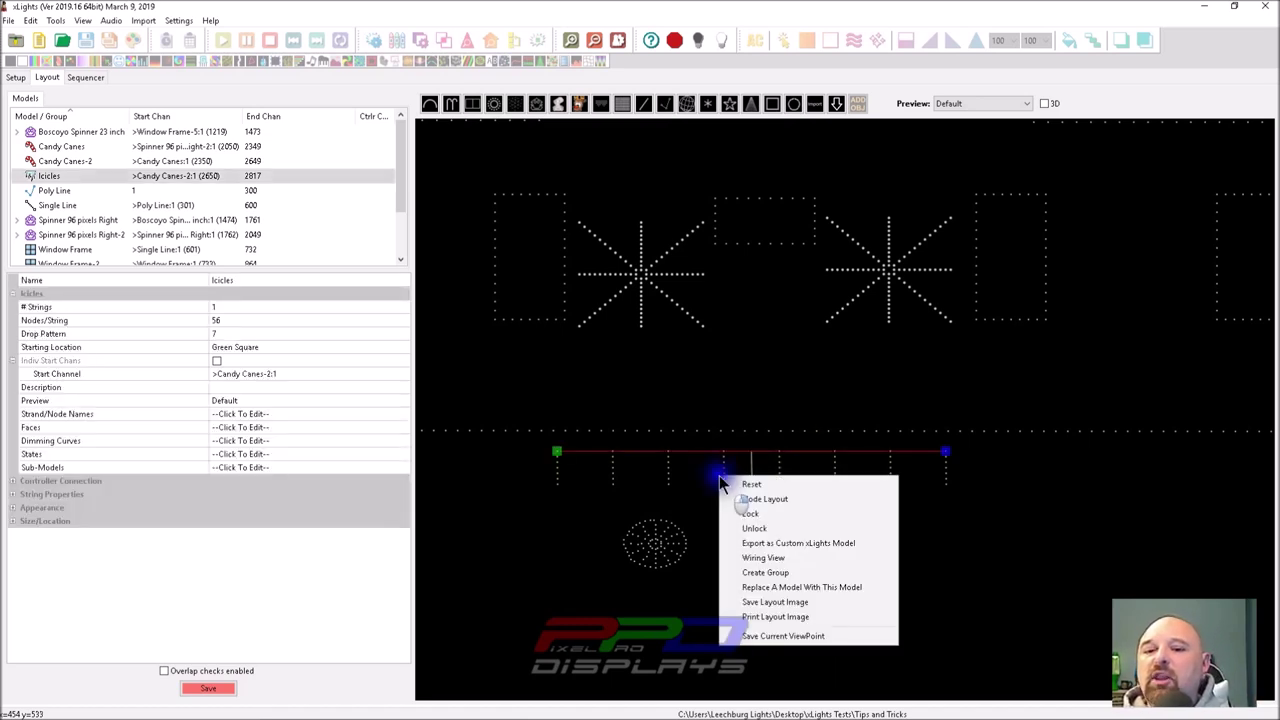
left_click(760, 499)
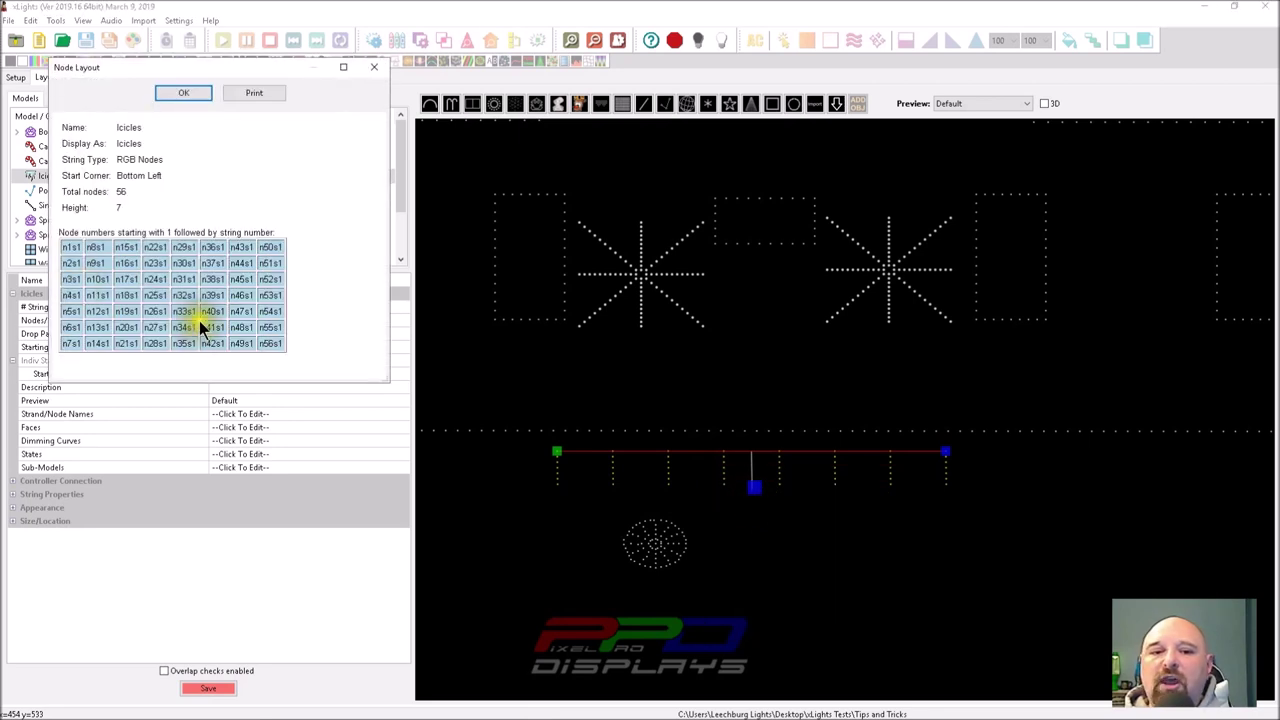
left_click_drag(386, 382, 762, 527)
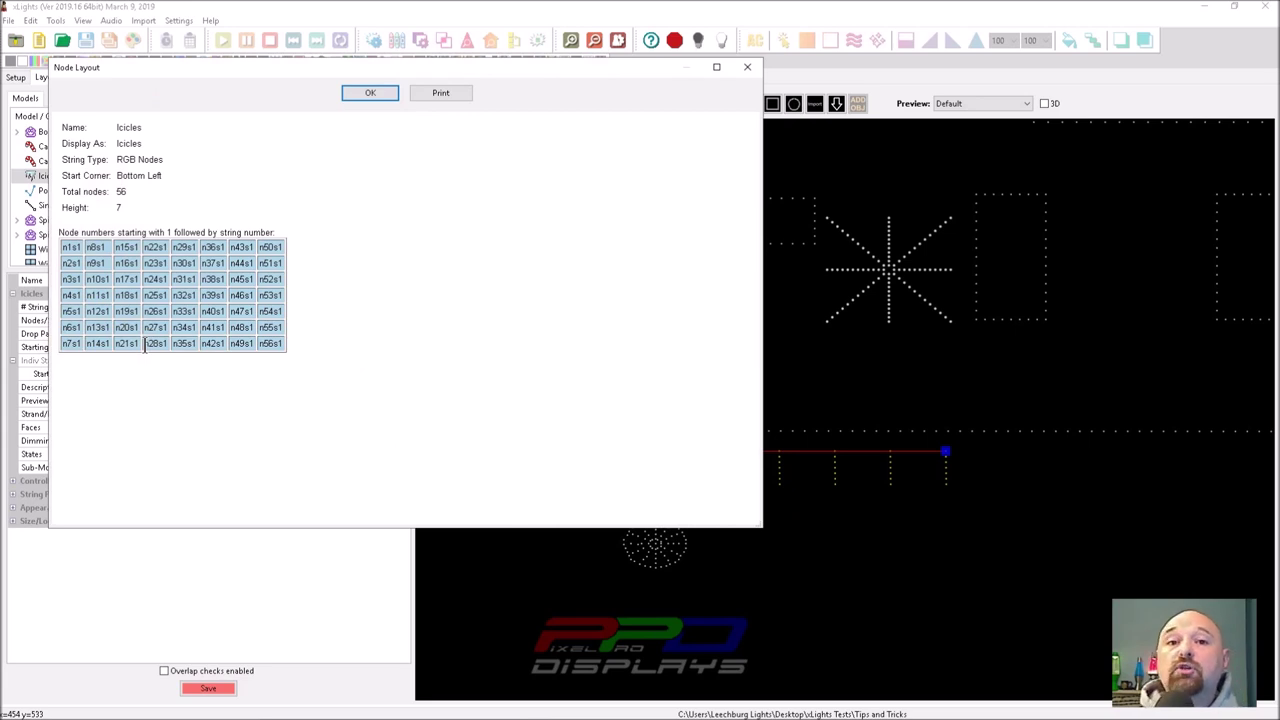
left_click(748, 70)
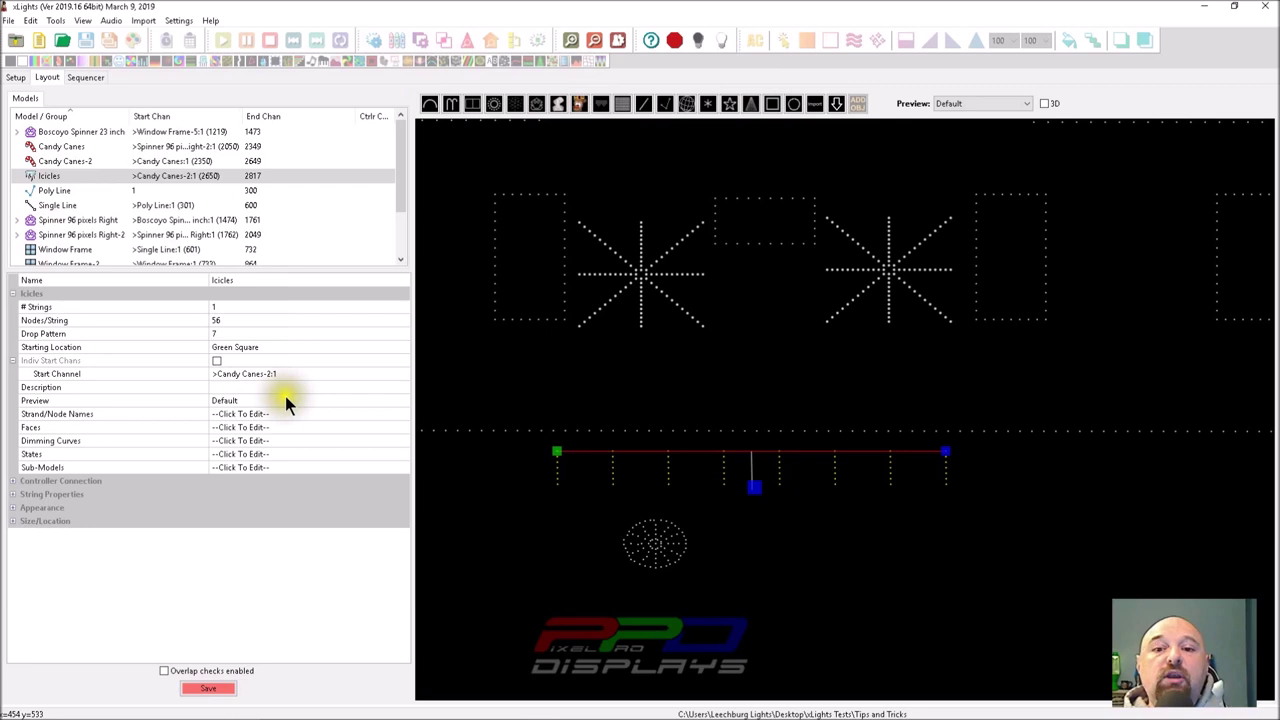
- Replace drop pattern 7 with 5,4,3,4,5,4,3,4,5 and lower the icicle drop height slightly
left_click(217, 334)
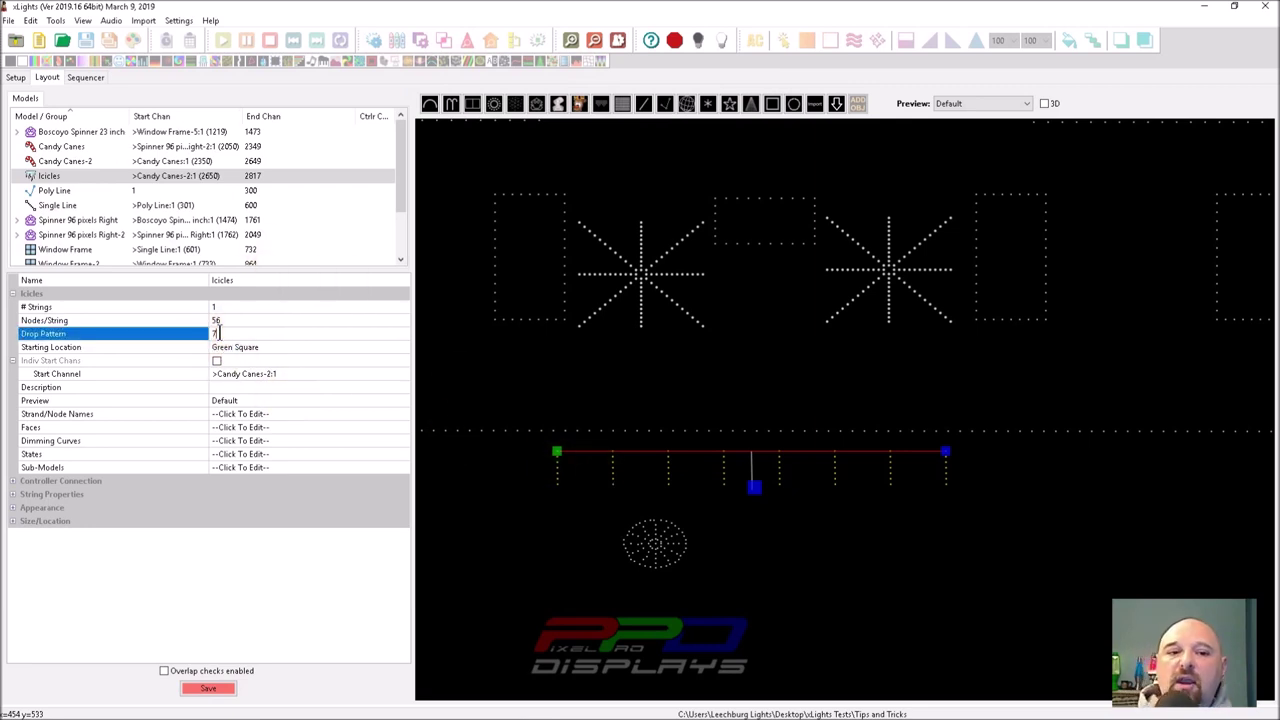
key("BackSpace")
type("5")
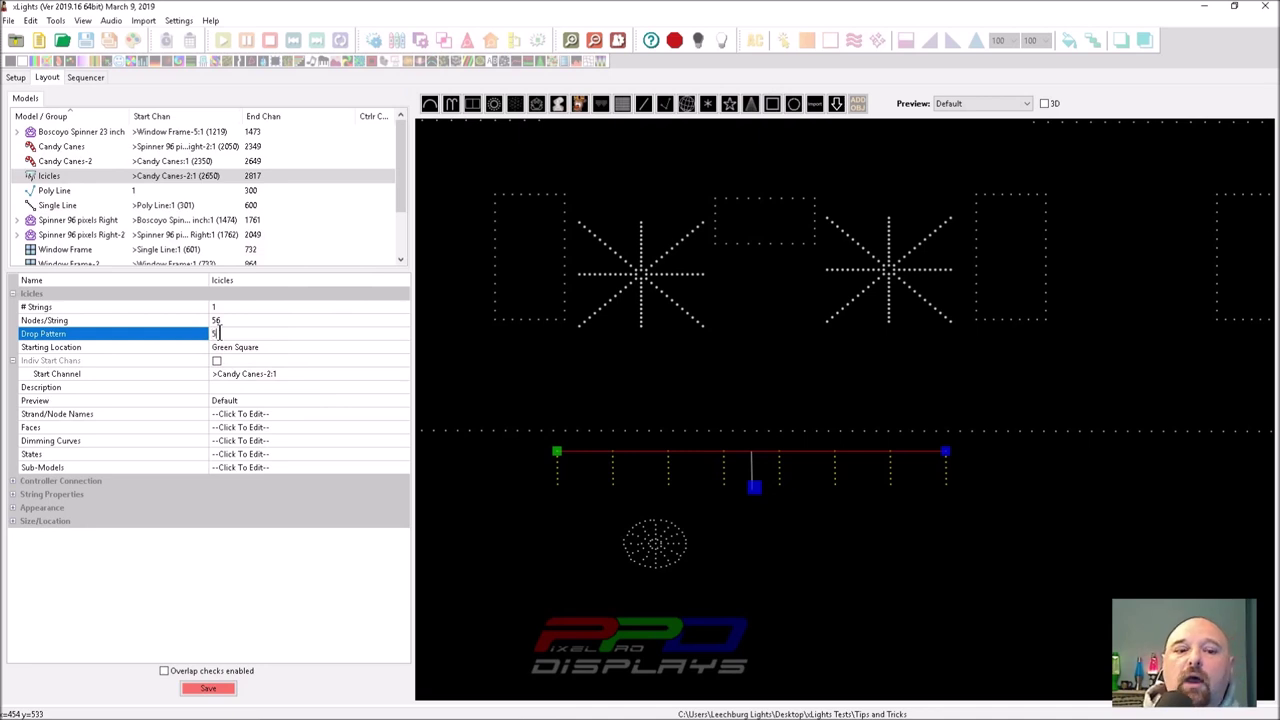
type(",3")
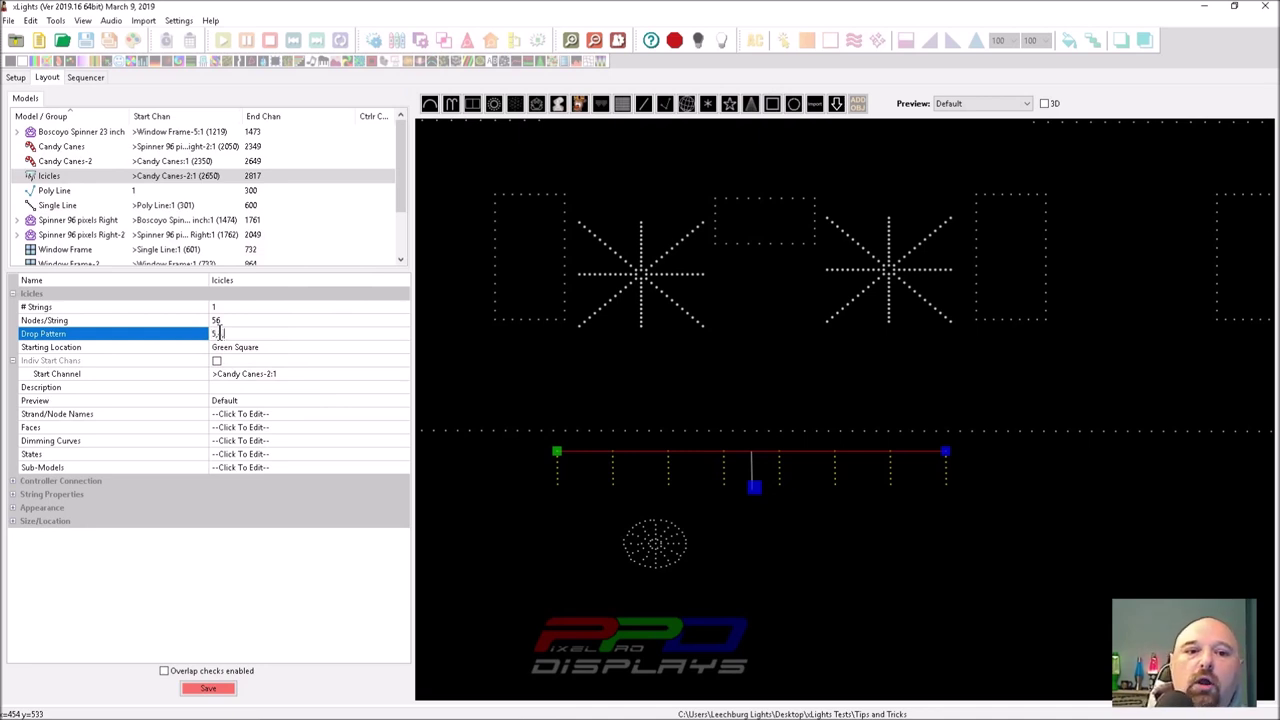
type(",4,5")
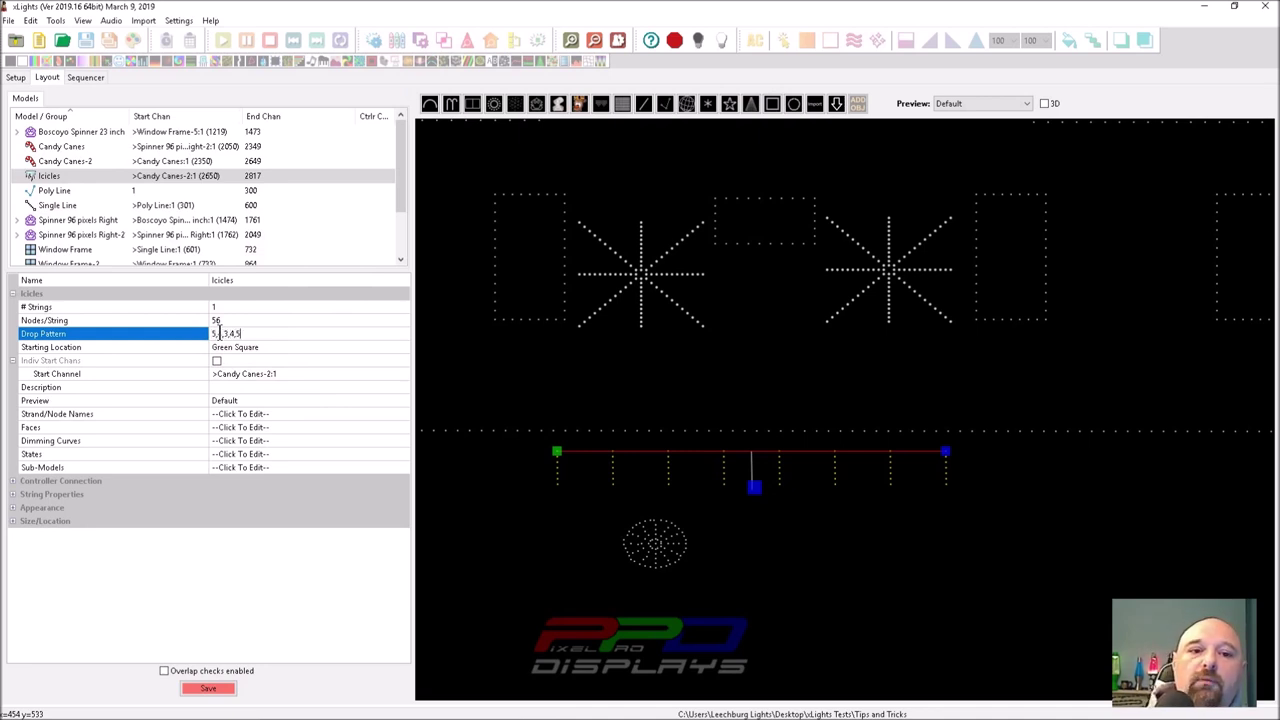
type(",4,2")
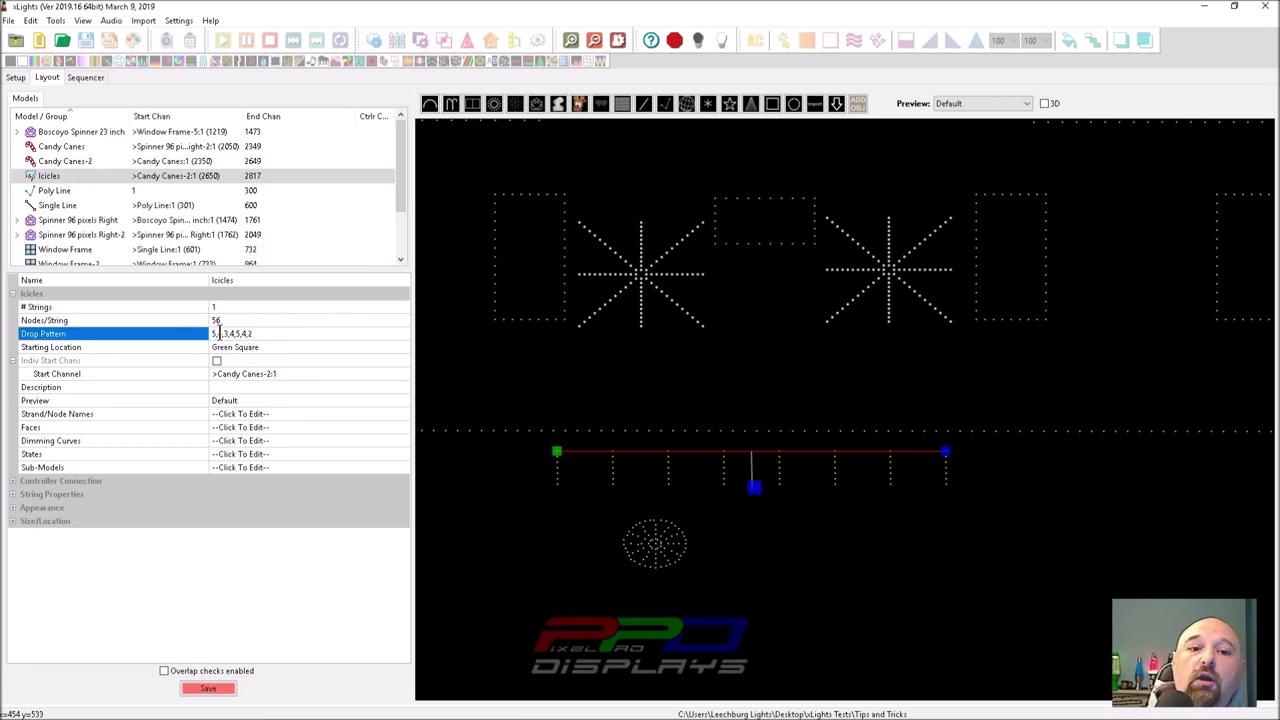
type(",3,4,5")
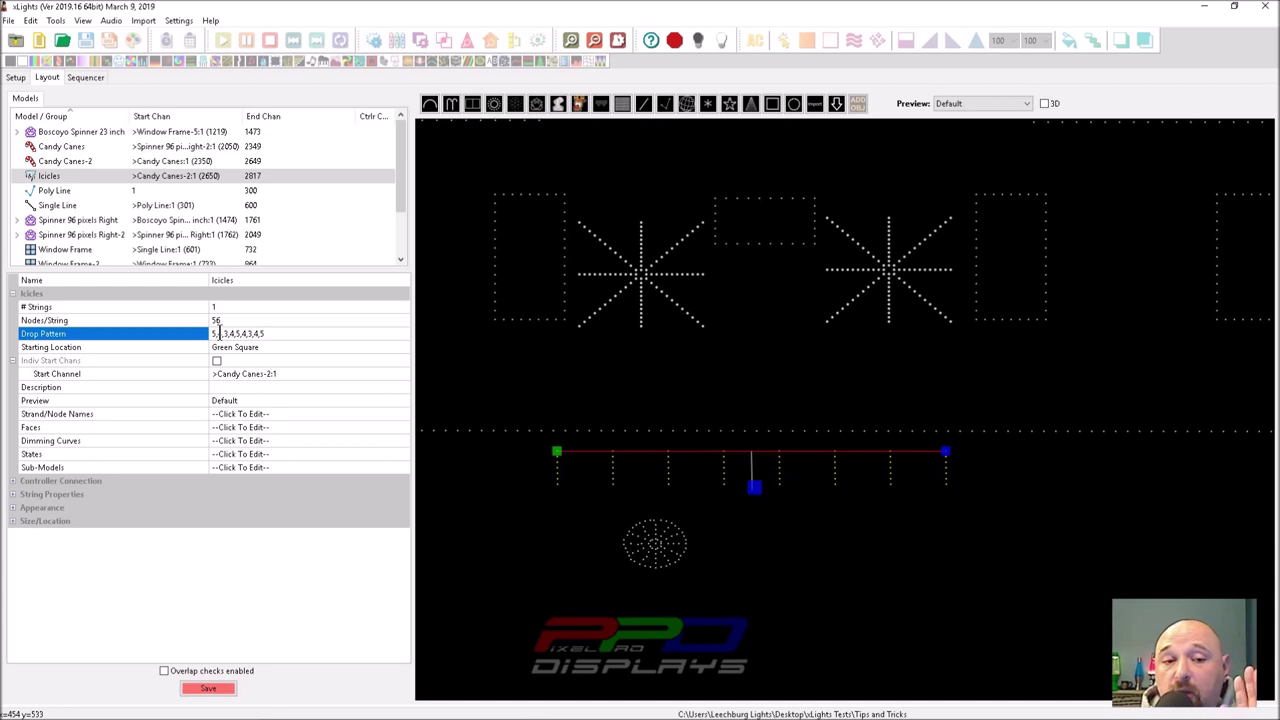
left_click(271, 320)
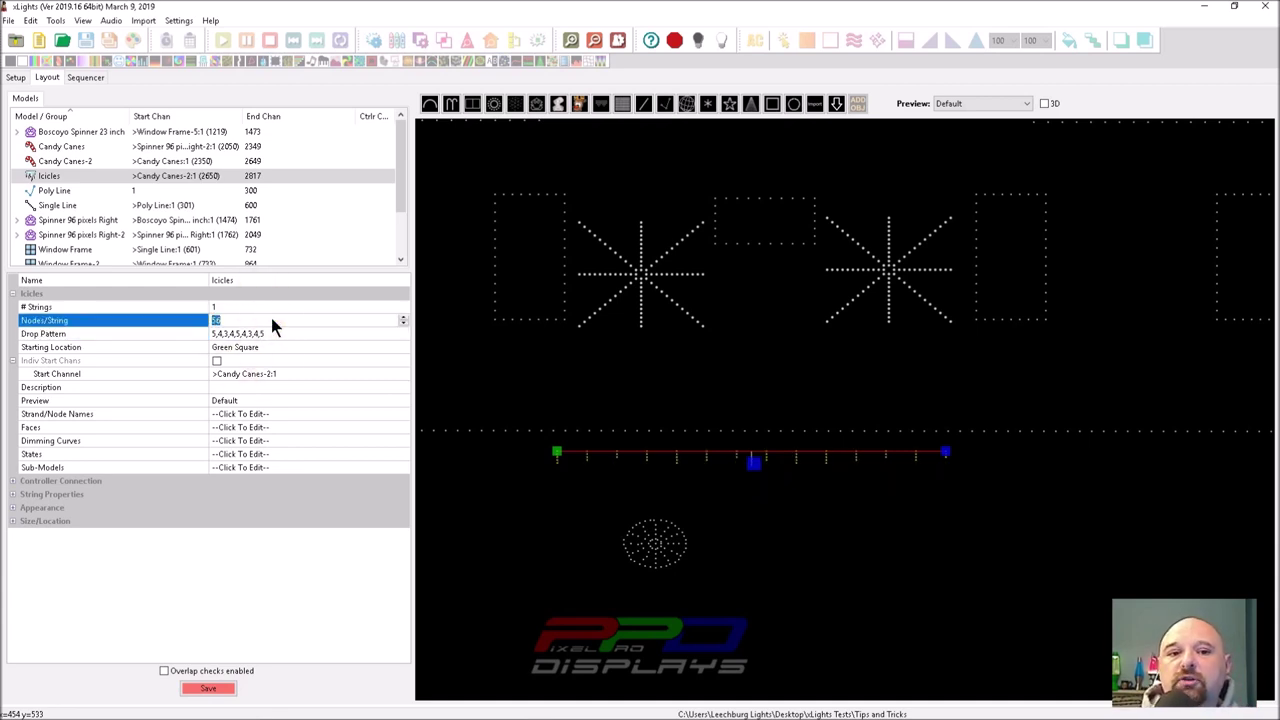
left_click(749, 487)
left_click_drag(749, 487, 754, 494)
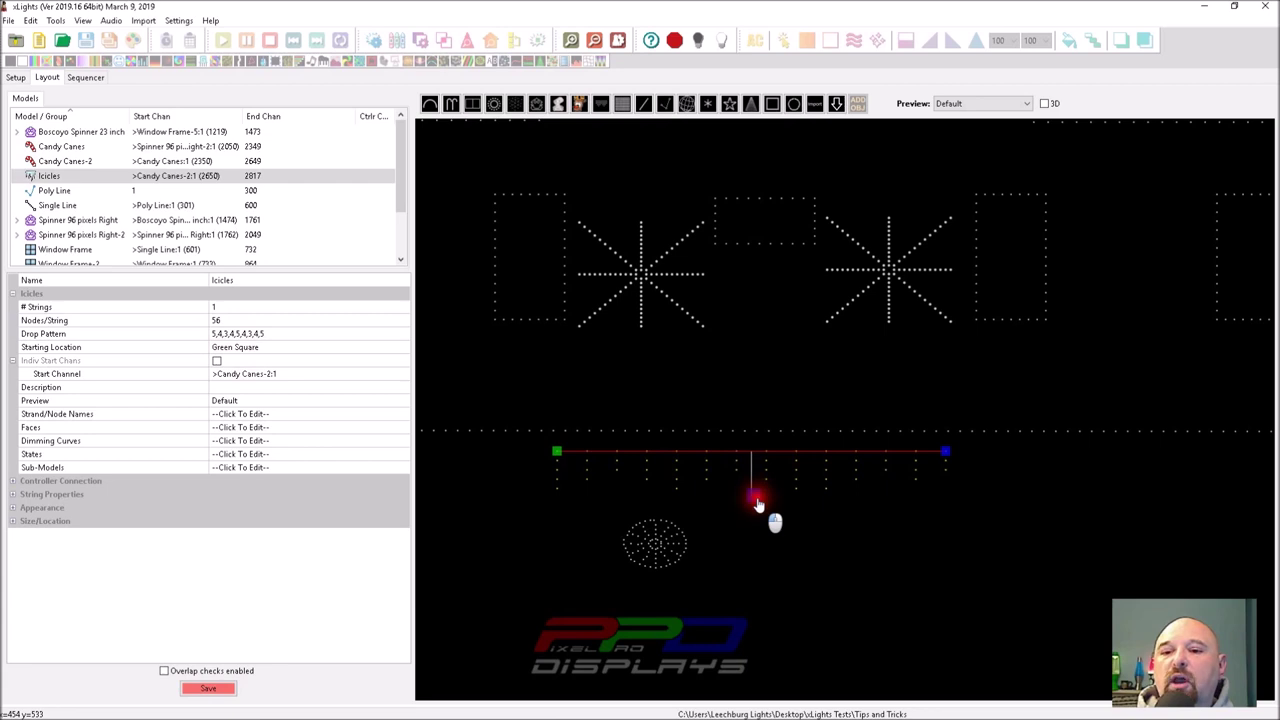
left_click(240, 340)
- Zoom out the layout canvas to show the whole house with the wavy icicles
left_click(35, 349)
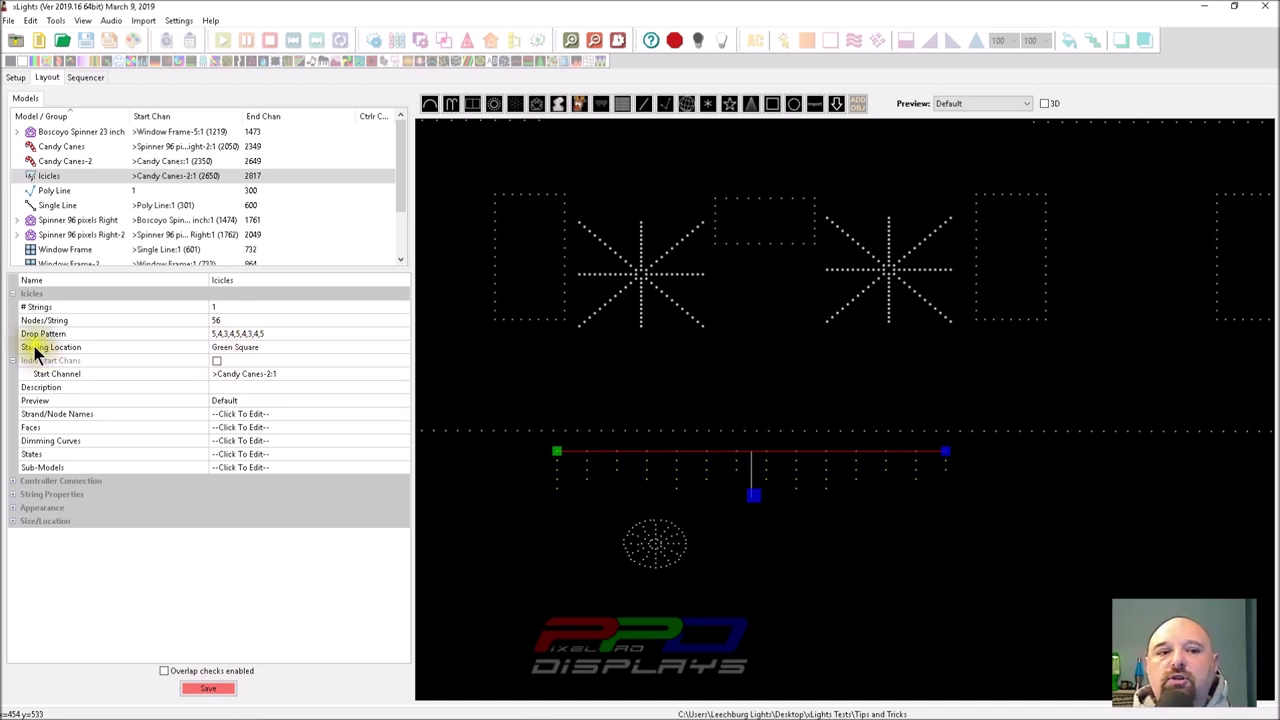
left_click(629, 449)
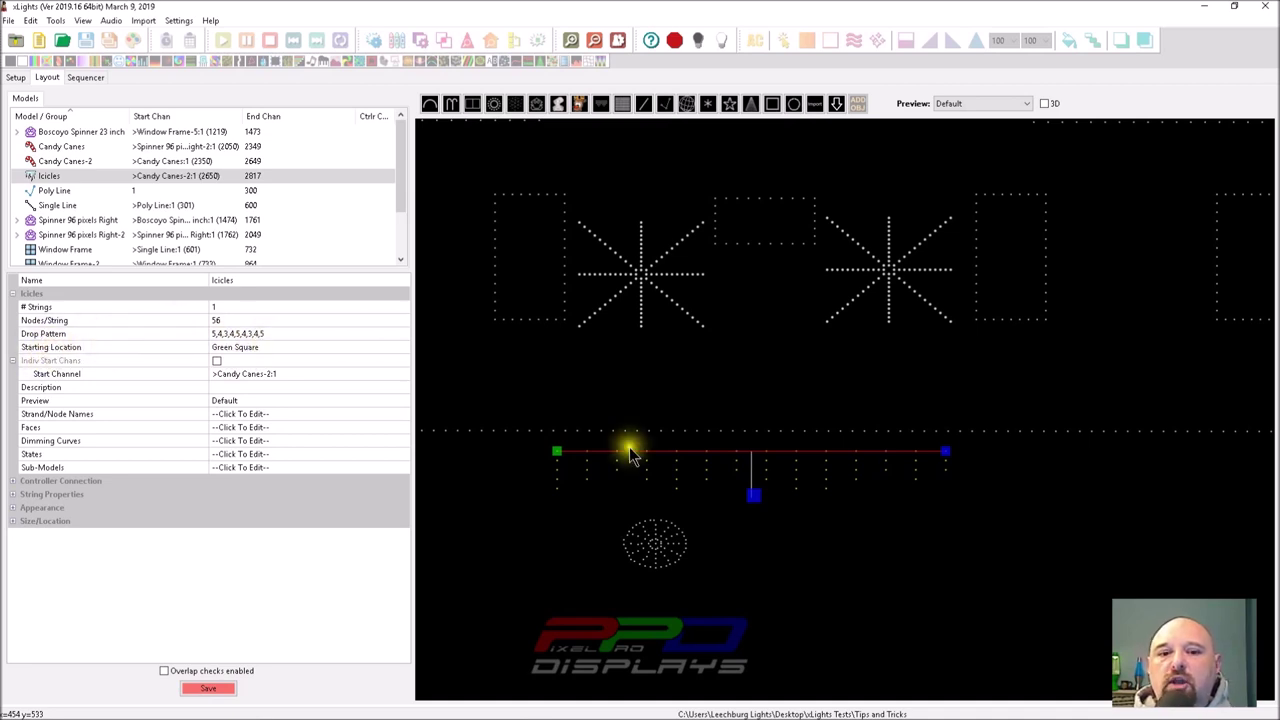
left_click(746, 468)
left_click(955, 450)
scroll(955, 447, "down", 3)
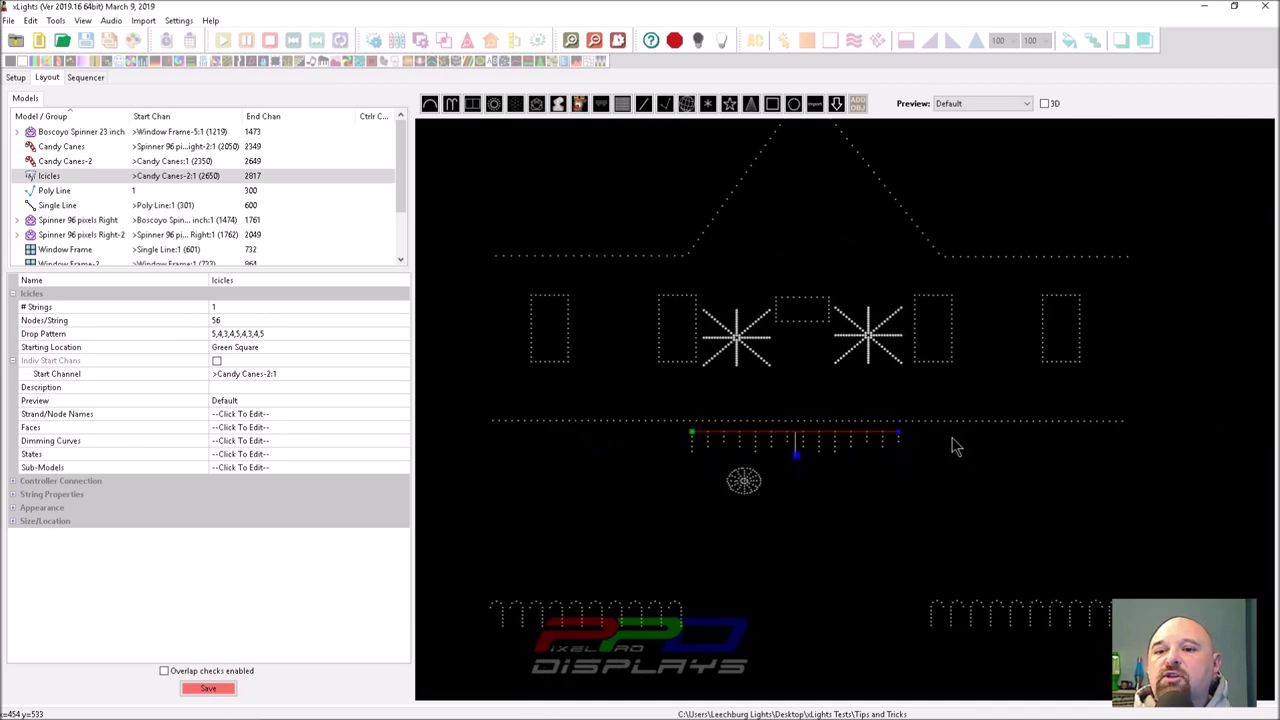
scroll(955, 447, "down", 2)
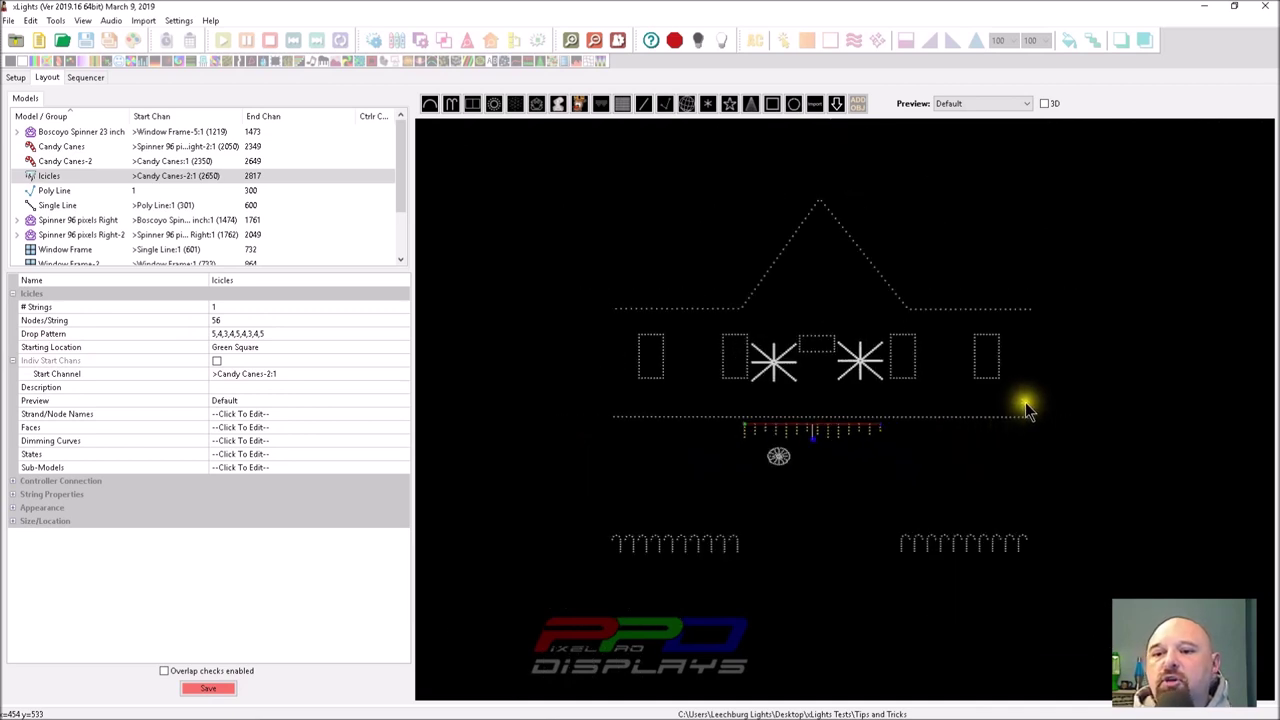